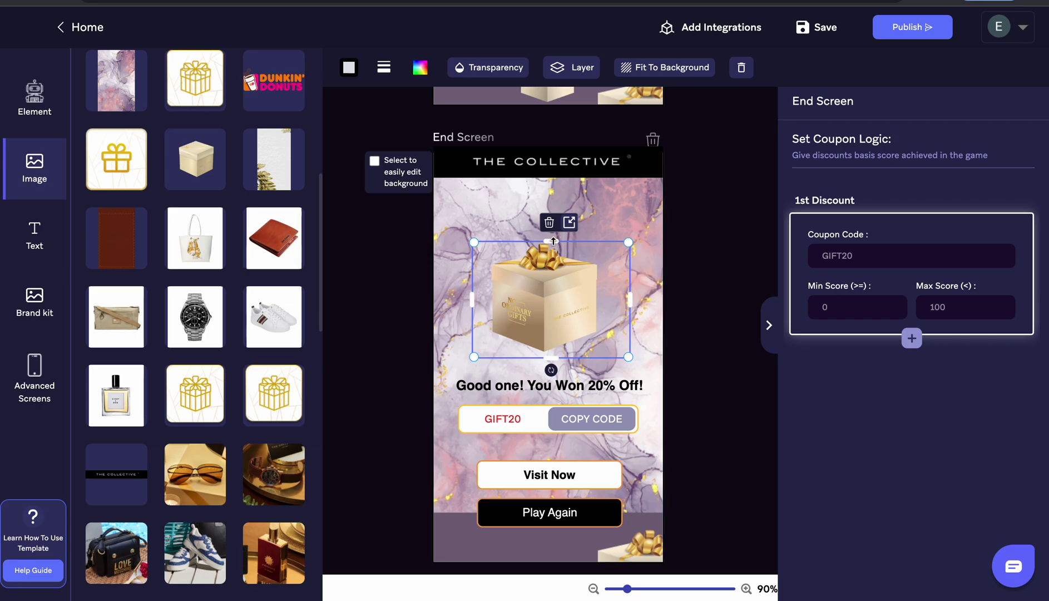
scroll(475, 312, "up", 3)
scroll(524, 238, "up", 1)
scroll(579, 159, "up", 2)
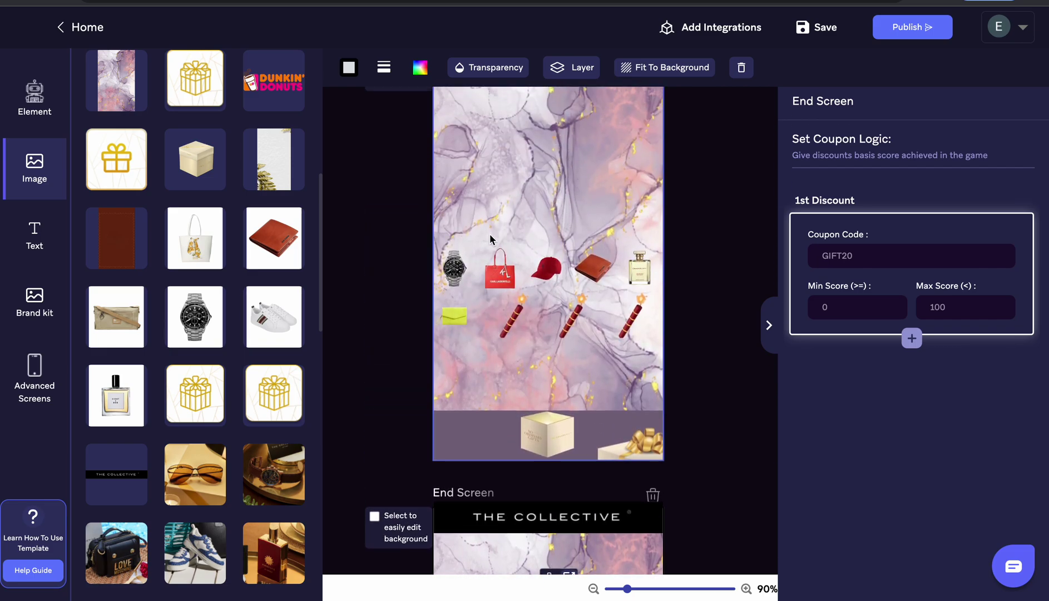
scroll(615, 149, "down", 1)
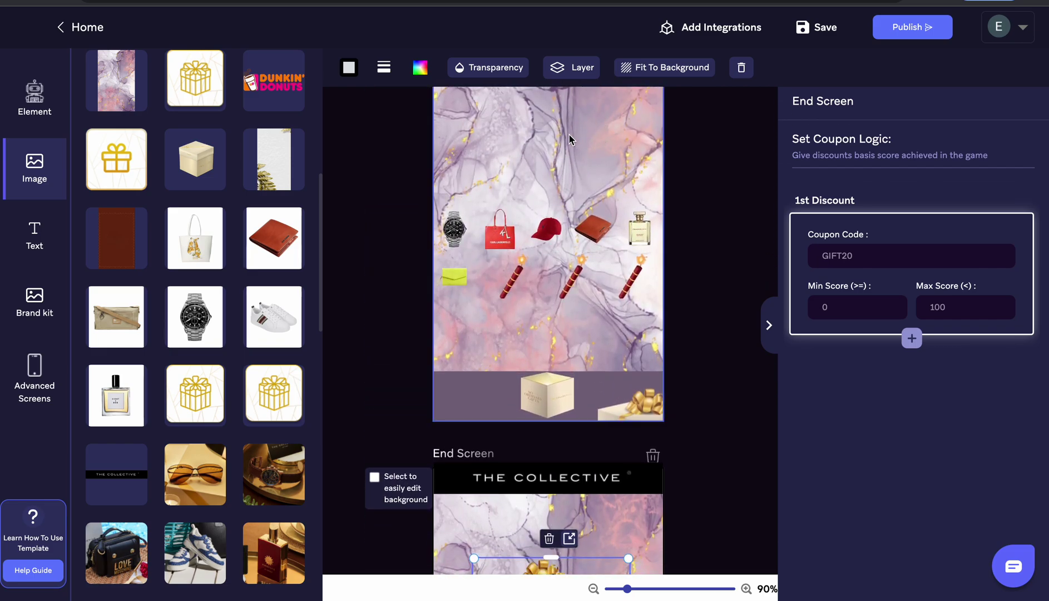
scroll(574, 139, "up", 2)
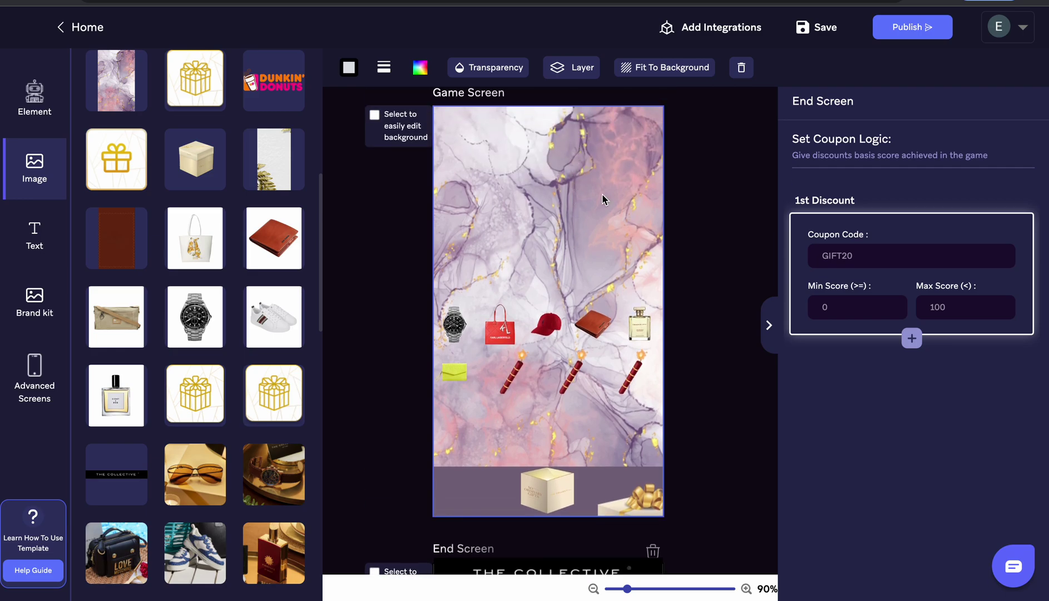
scroll(585, 199, "down", 3)
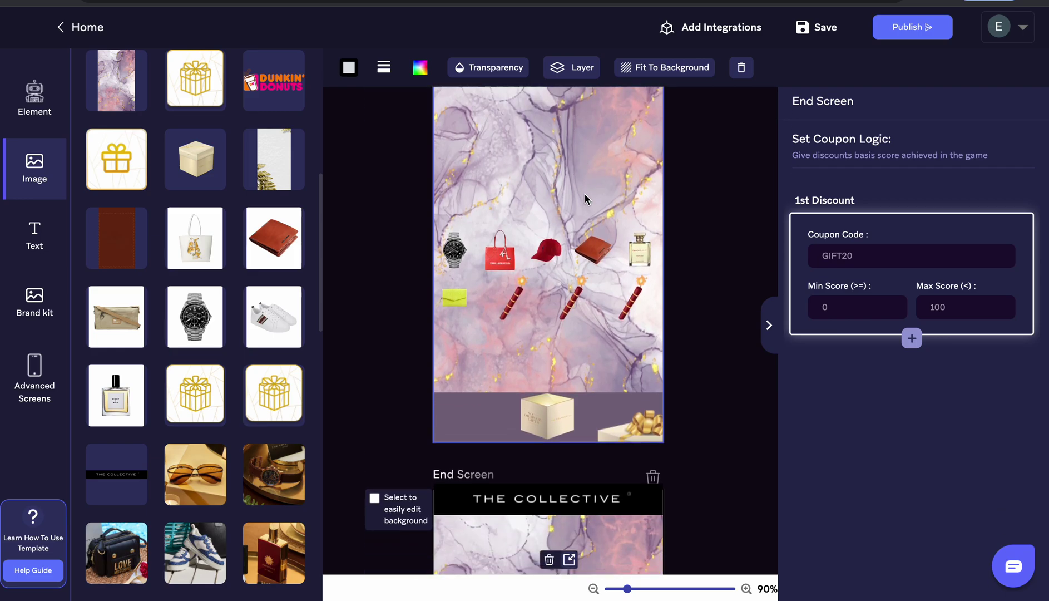
scroll(585, 199, "down", 3)
scroll(574, 247, "down", 2)
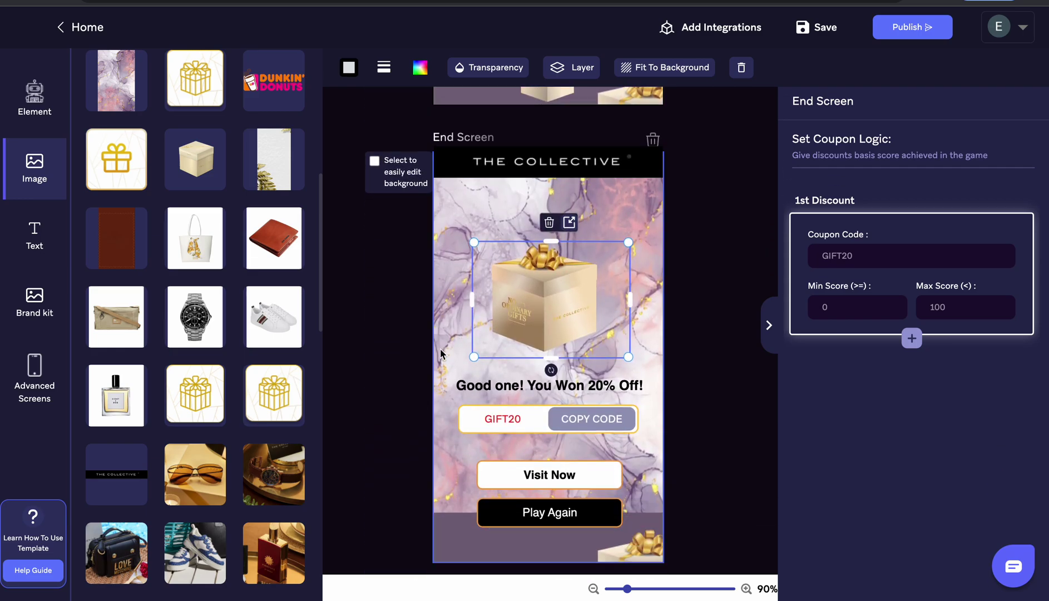
- Check that the Visit Now button's link points to thecollective.in's gifts page
left_click(621, 212)
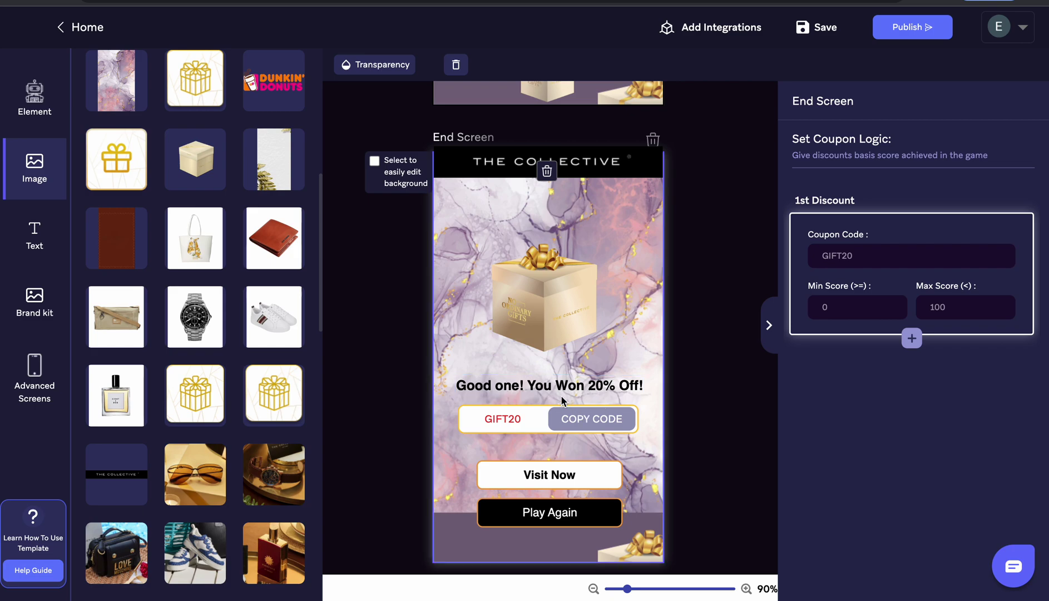
left_click(587, 479)
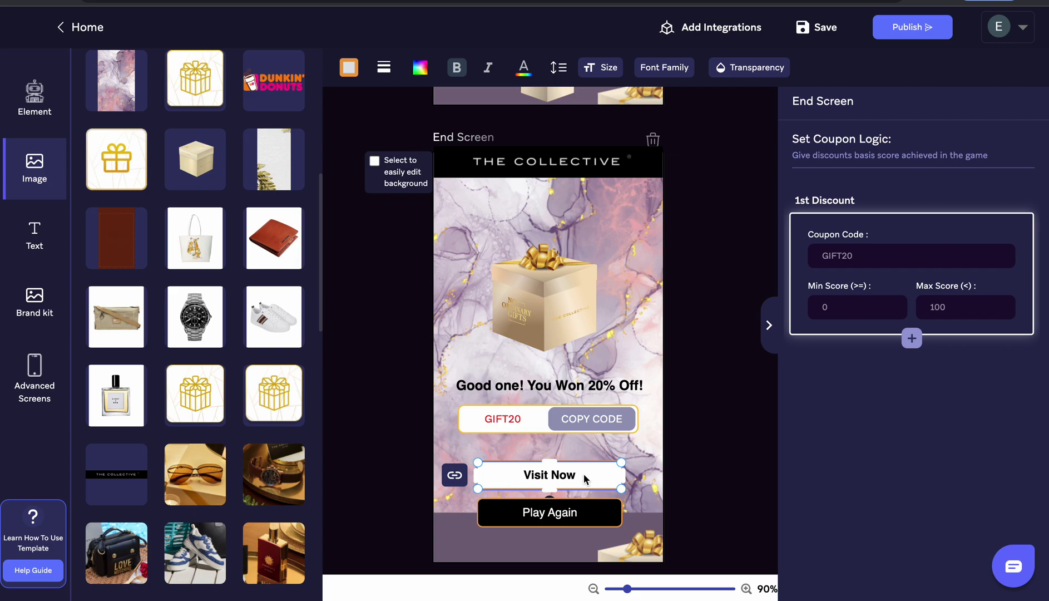
left_click(578, 444)
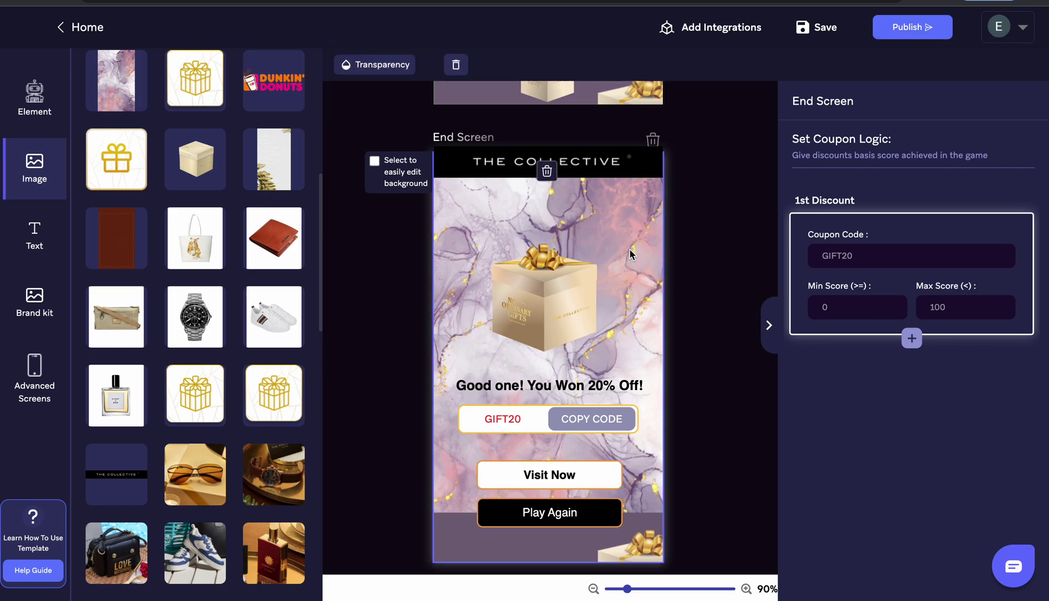
left_click(535, 470)
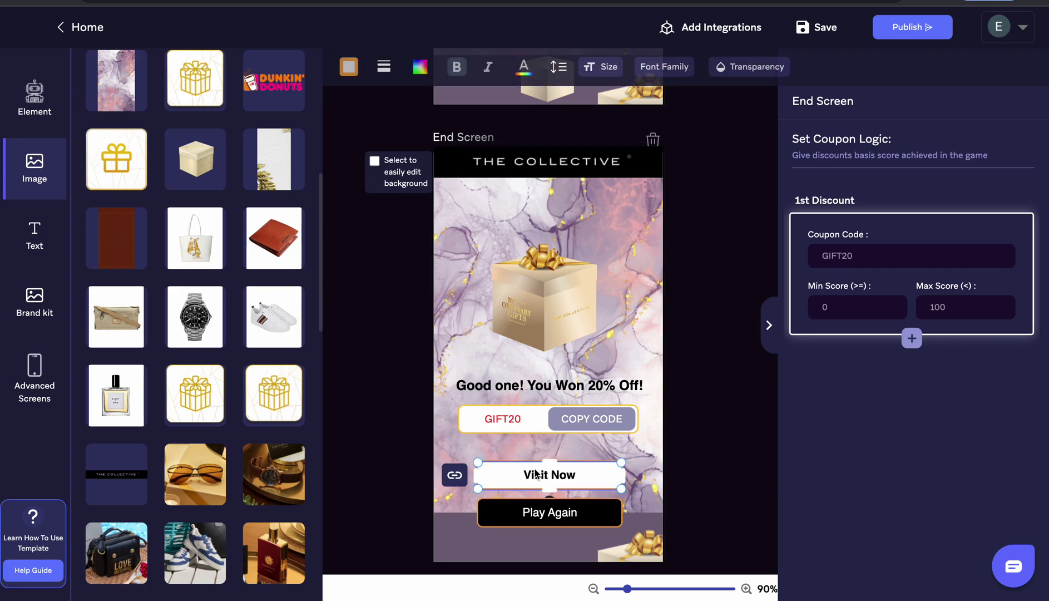
left_click(455, 477)
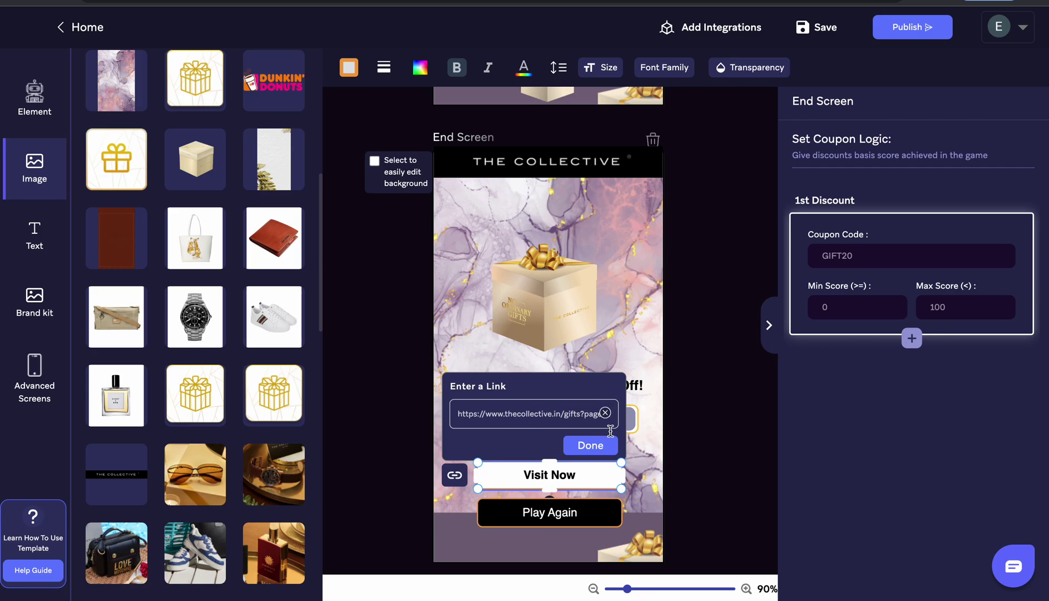
left_click(608, 448)
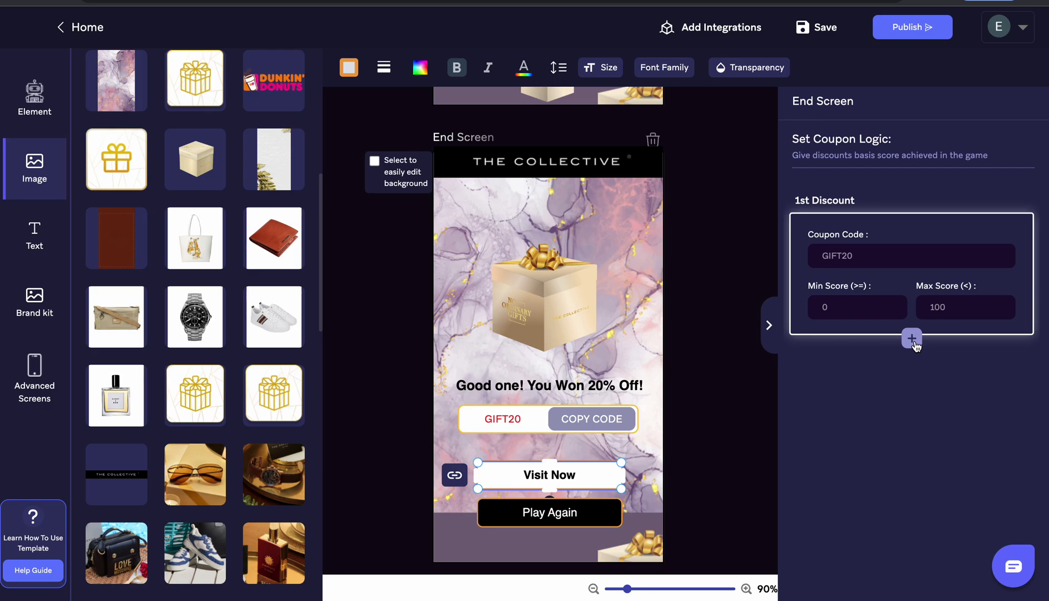
- Add a second discount tier and start editing the first tier's coupon code
left_click(911, 339)
mouse_move(912, 232)
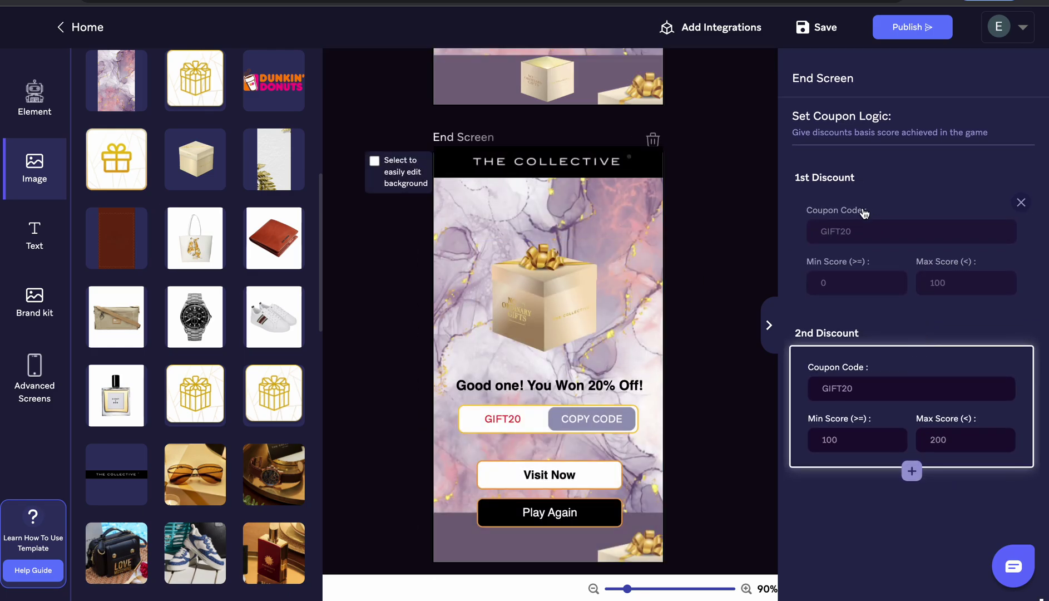
left_click(863, 214)
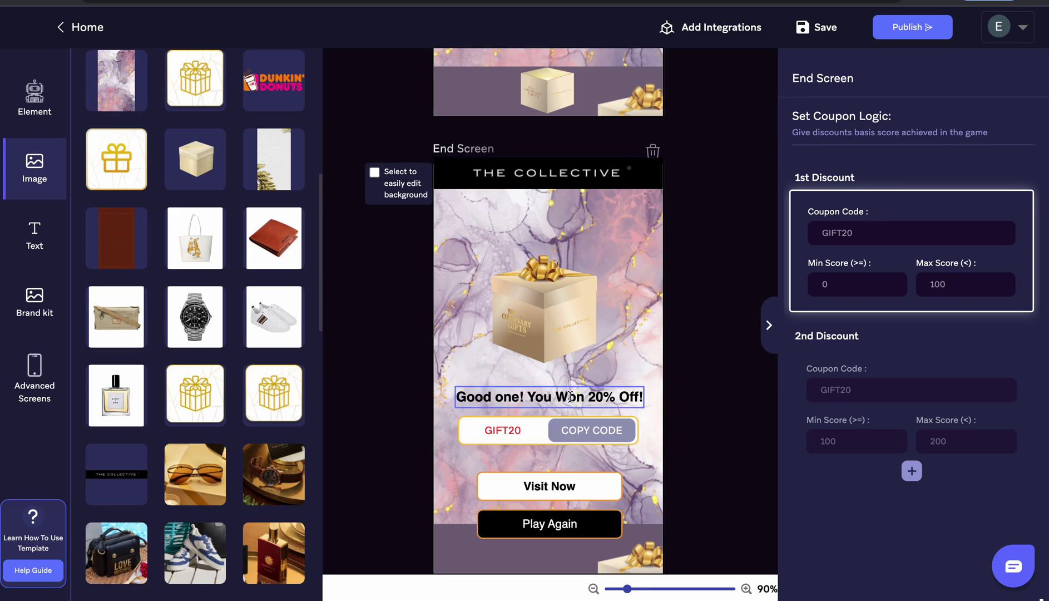
left_click(847, 234)
key("BackSpace")
type("1")
left_click(596, 399)
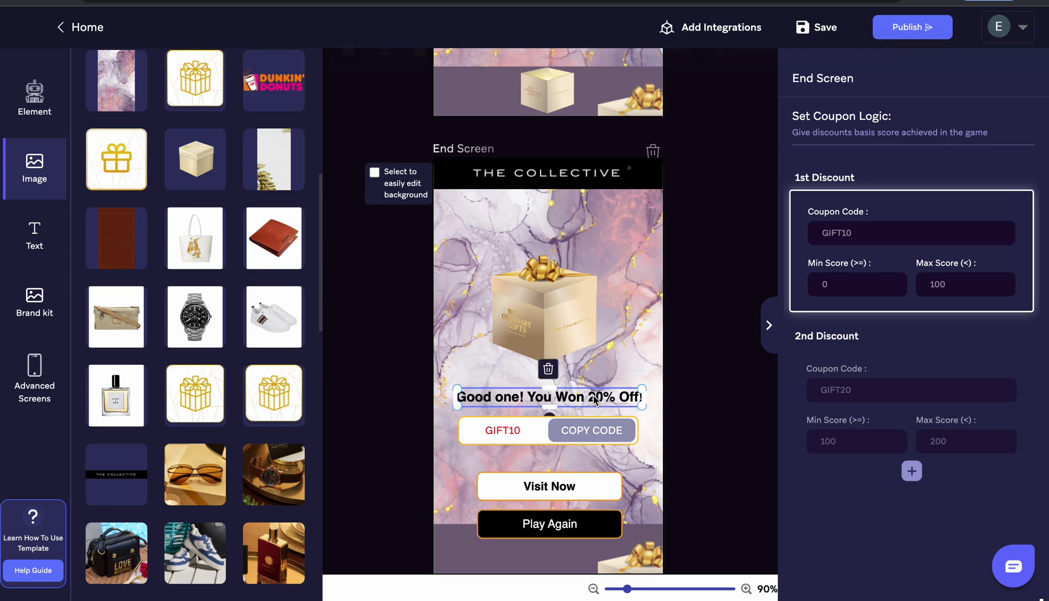
key("ctrl+z")
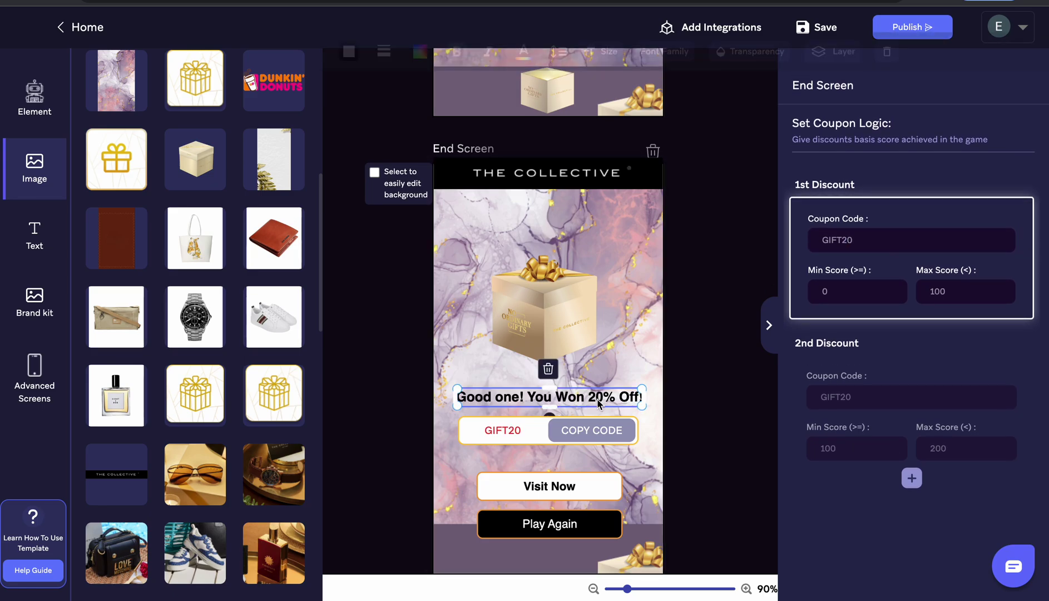
- Make the first tier GIFT10 with a 10% Off headline, and delete the gift box image
left_click(598, 399)
key("BackSpace")
type("1")
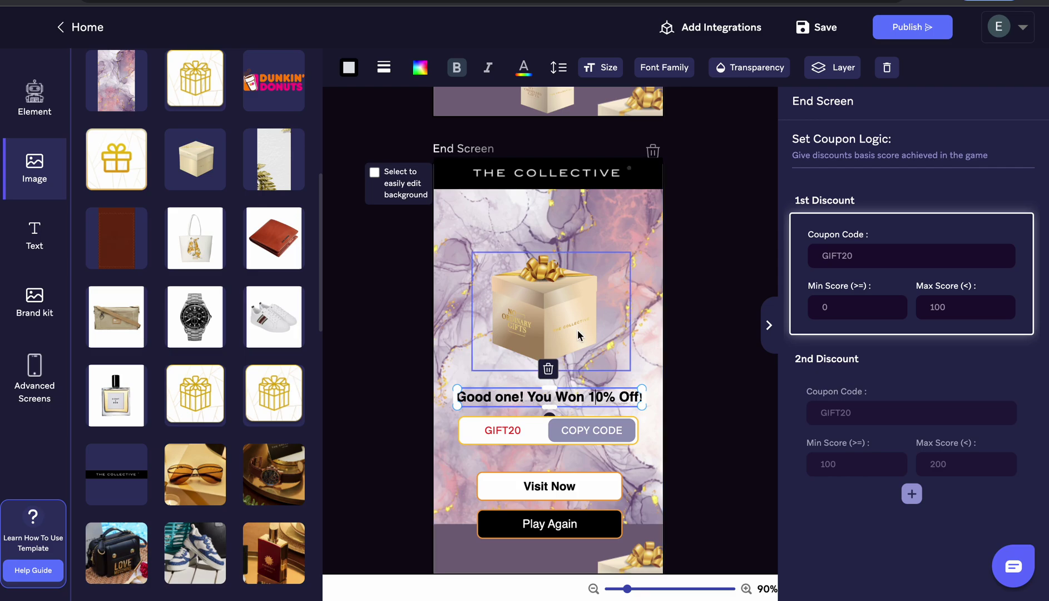
mouse_move(911, 254)
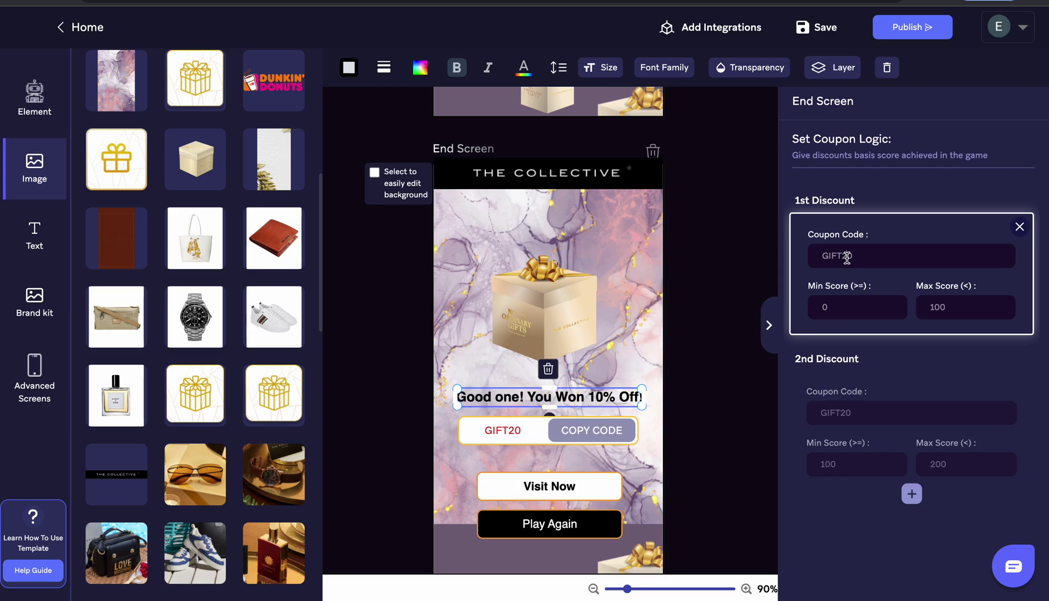
left_click(847, 257)
key("BackSpace")
type("1")
left_click(550, 301)
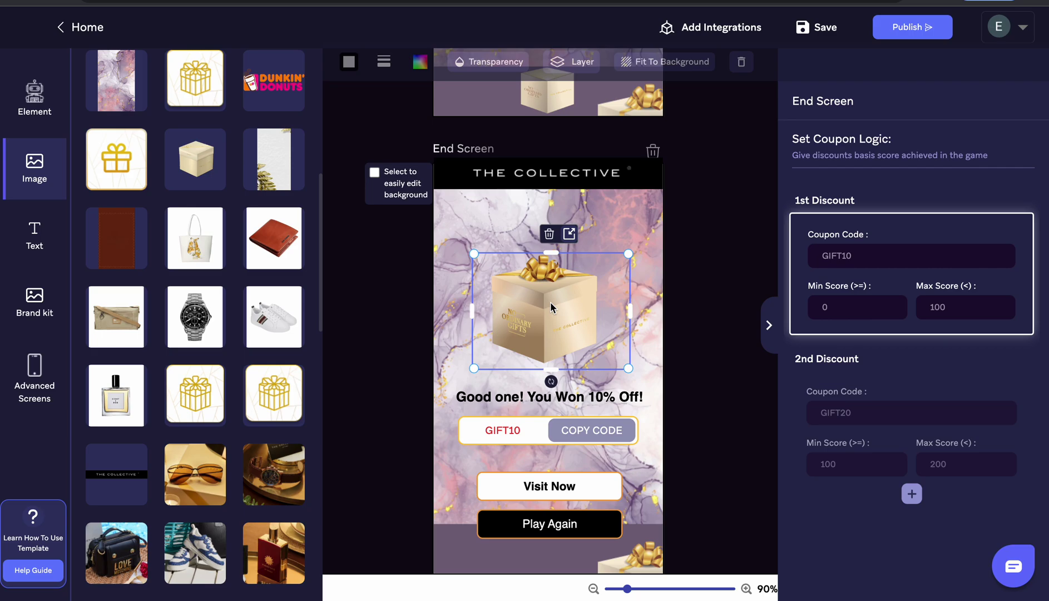
key("Delete")
- Add the wallet image, enlarge it, and place it above the 10% Off message
left_click(292, 242)
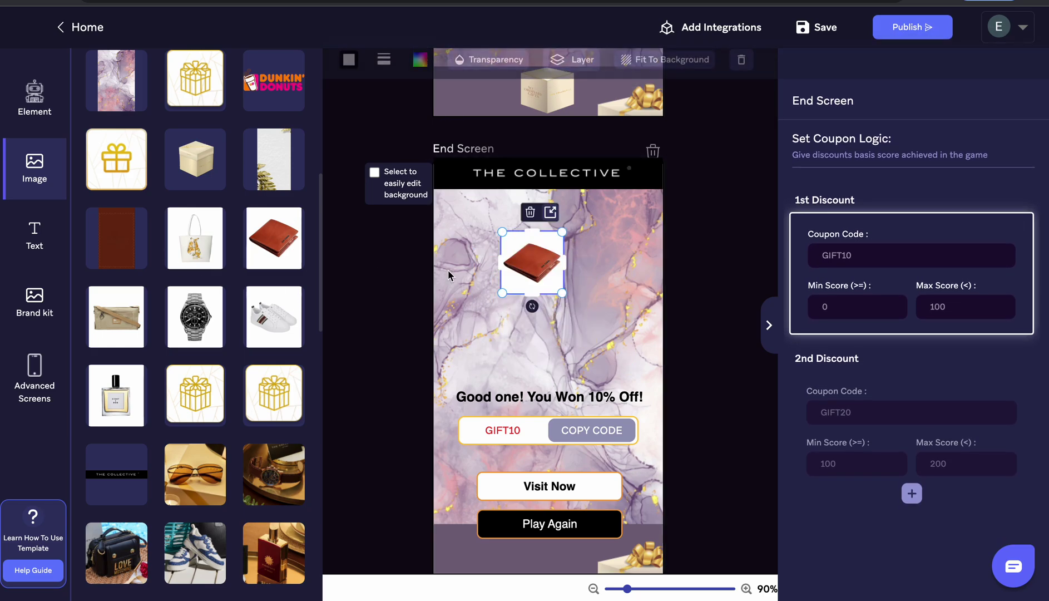
left_click_drag(562, 294, 620, 345)
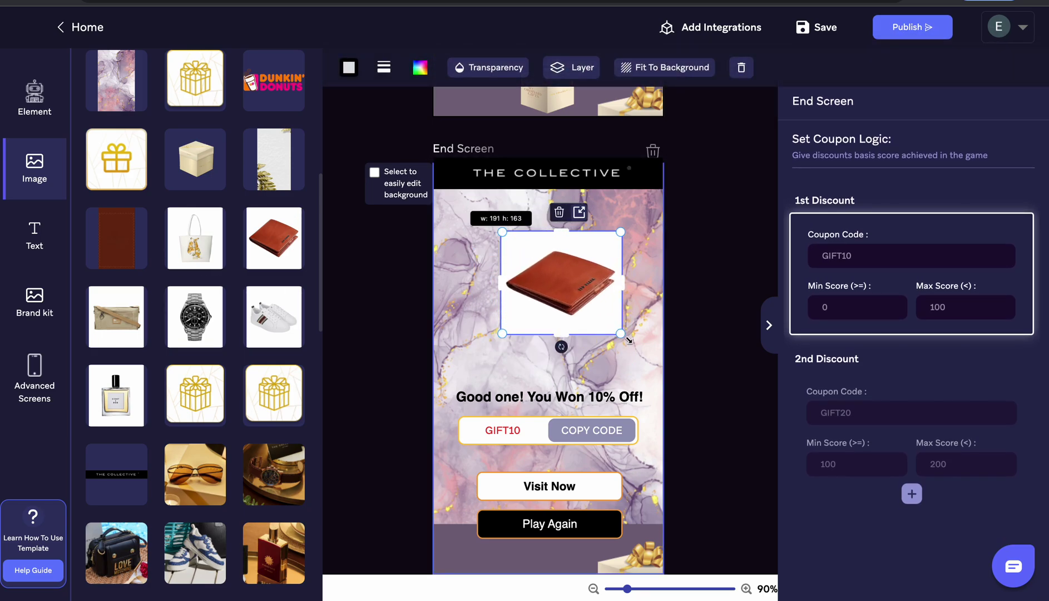
left_click_drag(561, 297, 541, 327)
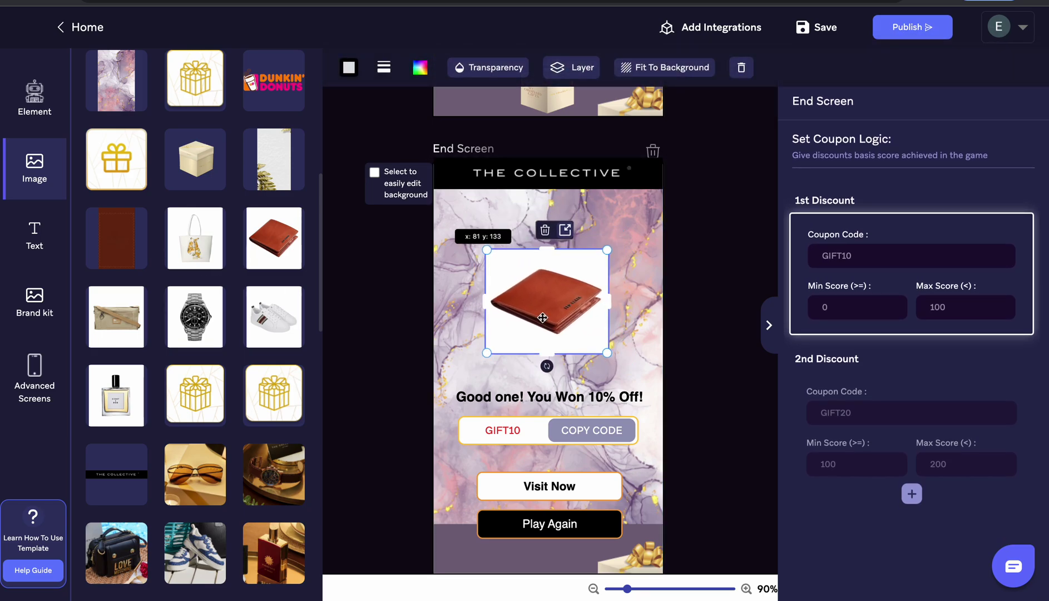
- Link the Visit Now button to the store's gifts page
left_click(558, 491)
left_click(454, 485)
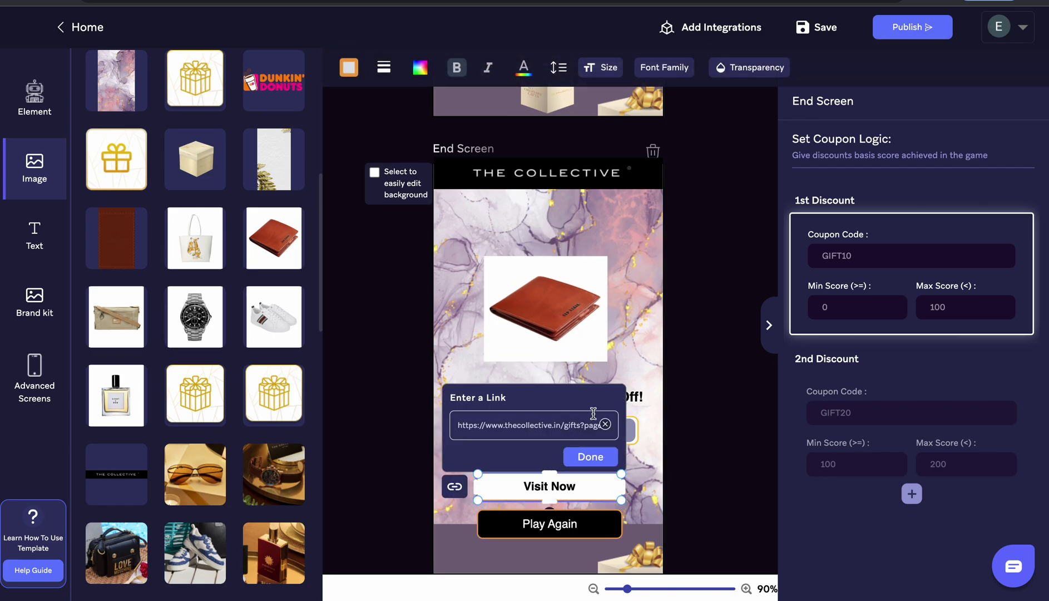
left_click(642, 320)
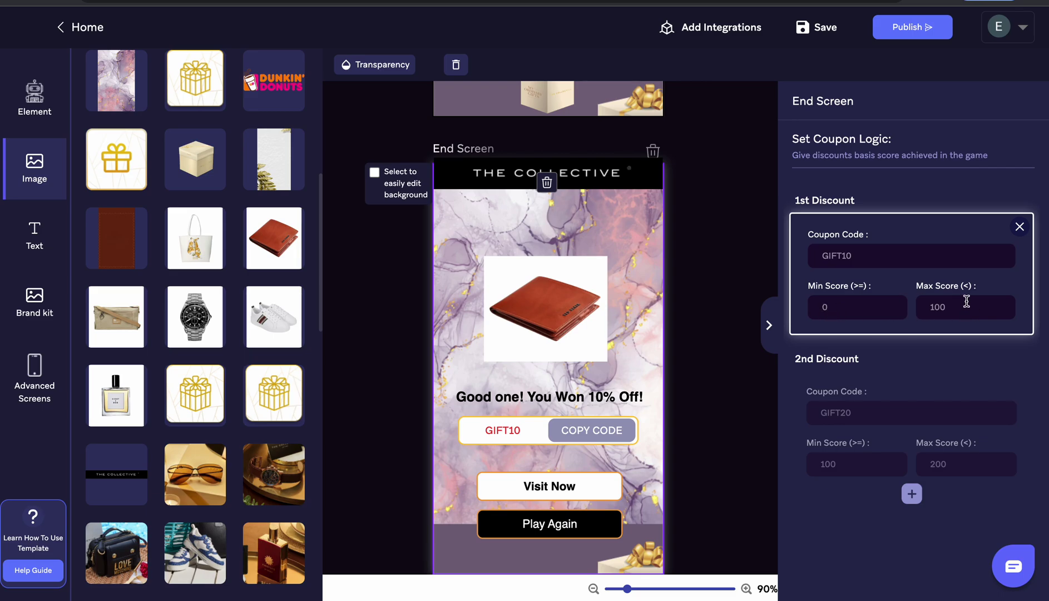
- Set the second tier's maximum score to 500 and select the 20% Off headline
mouse_move(911, 426)
left_click(877, 399)
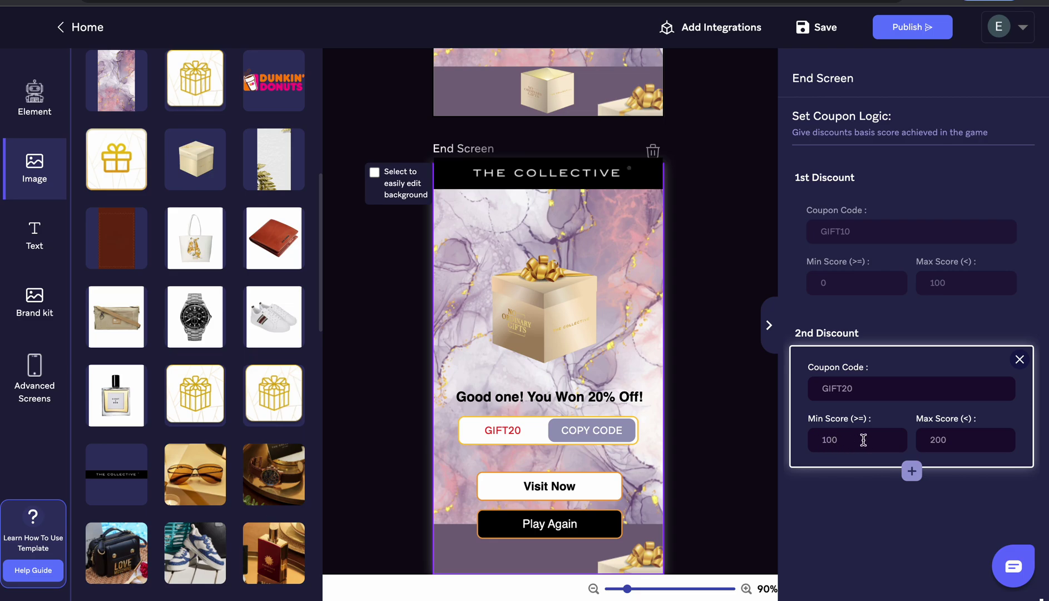
double_click(933, 441)
type("5")
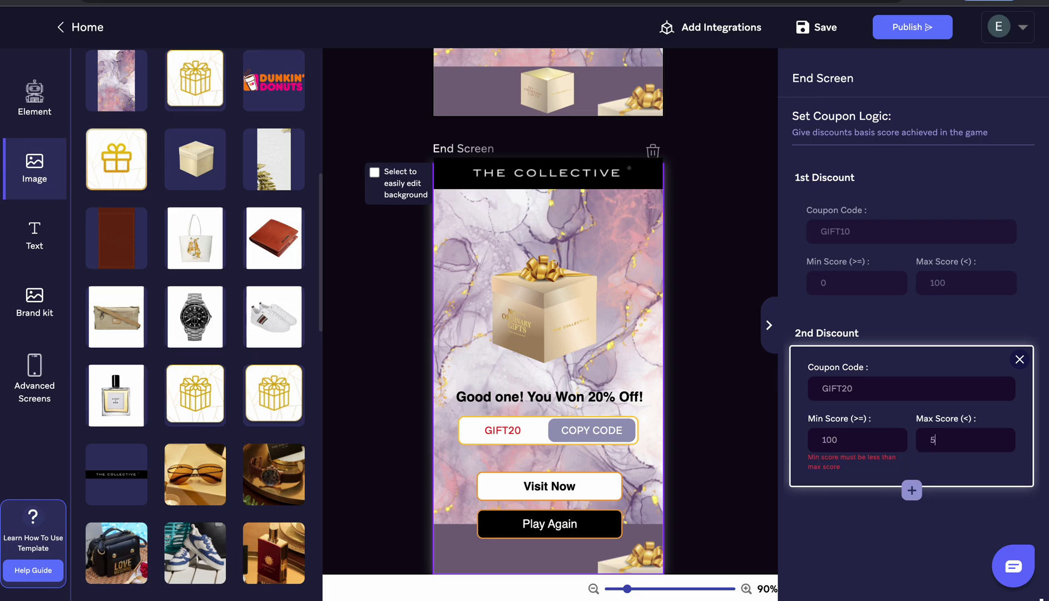
type("00")
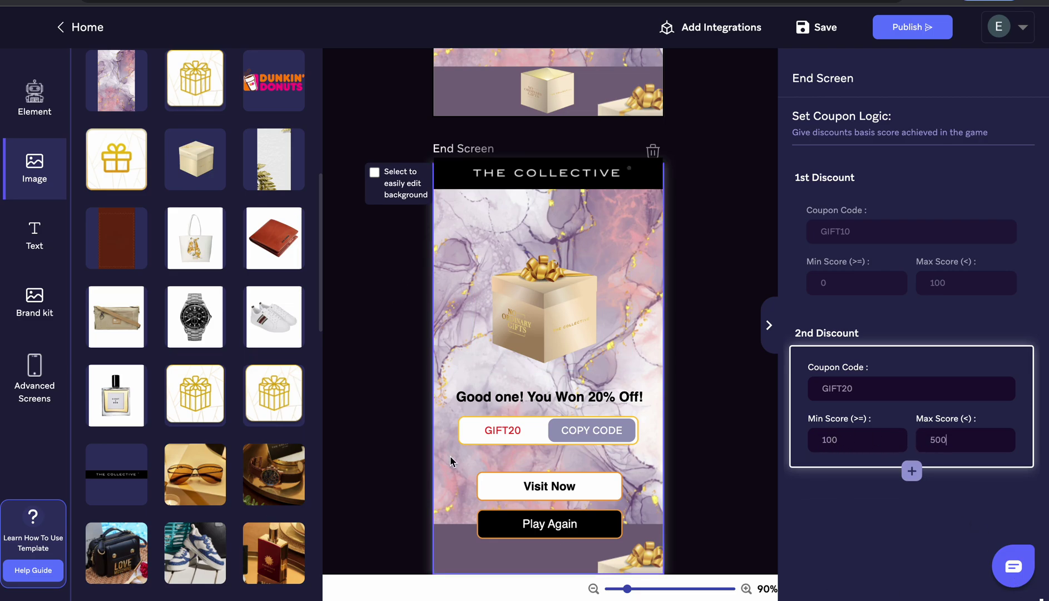
left_click(533, 303)
left_click(592, 397)
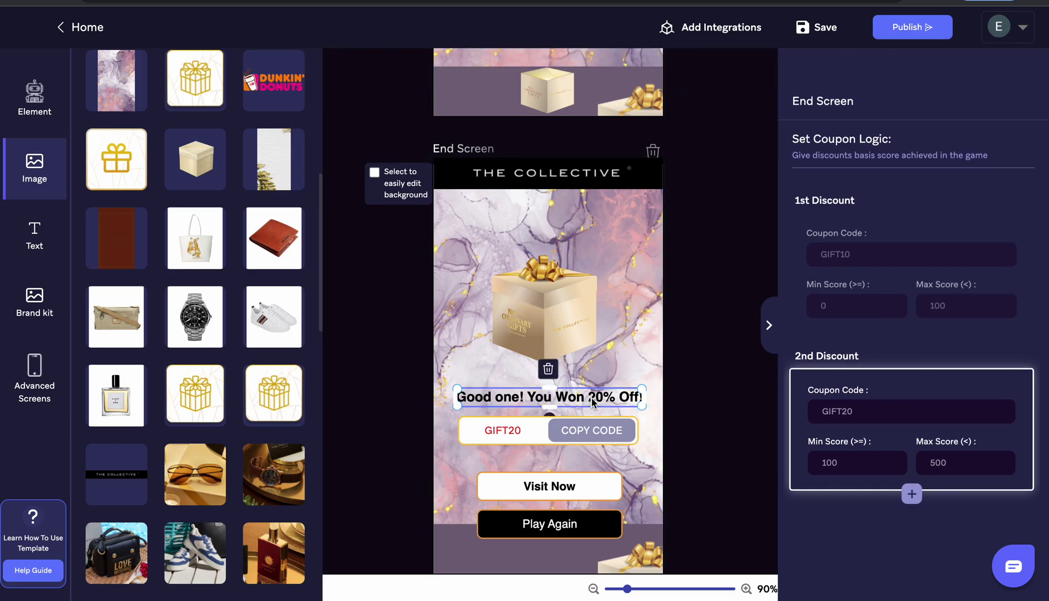
double_click(592, 398)
left_click(595, 398)
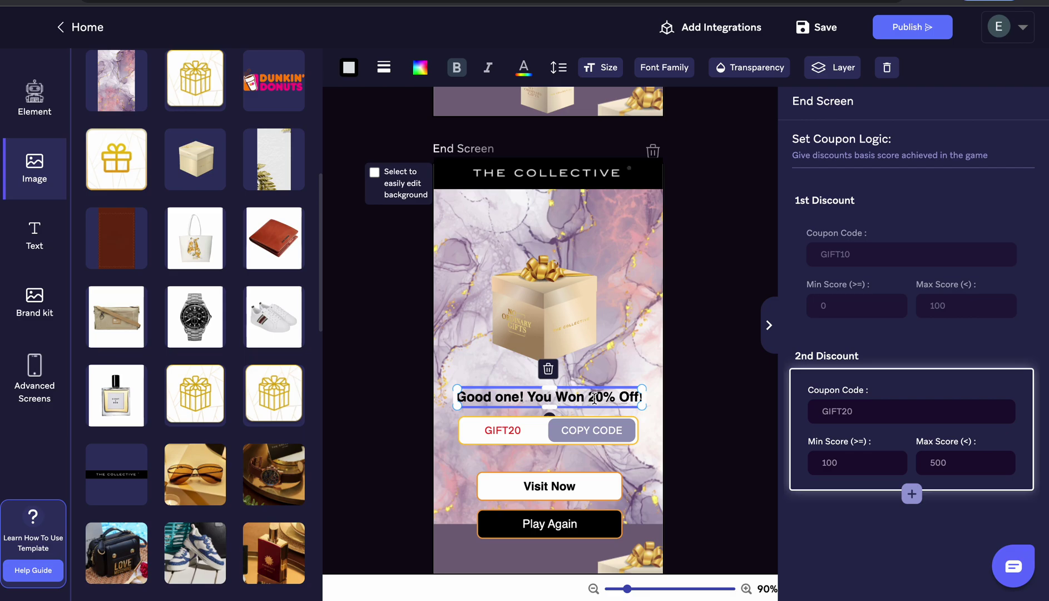
- Clear the Visit Now button's old link and select the store page's web address
left_click(525, 486)
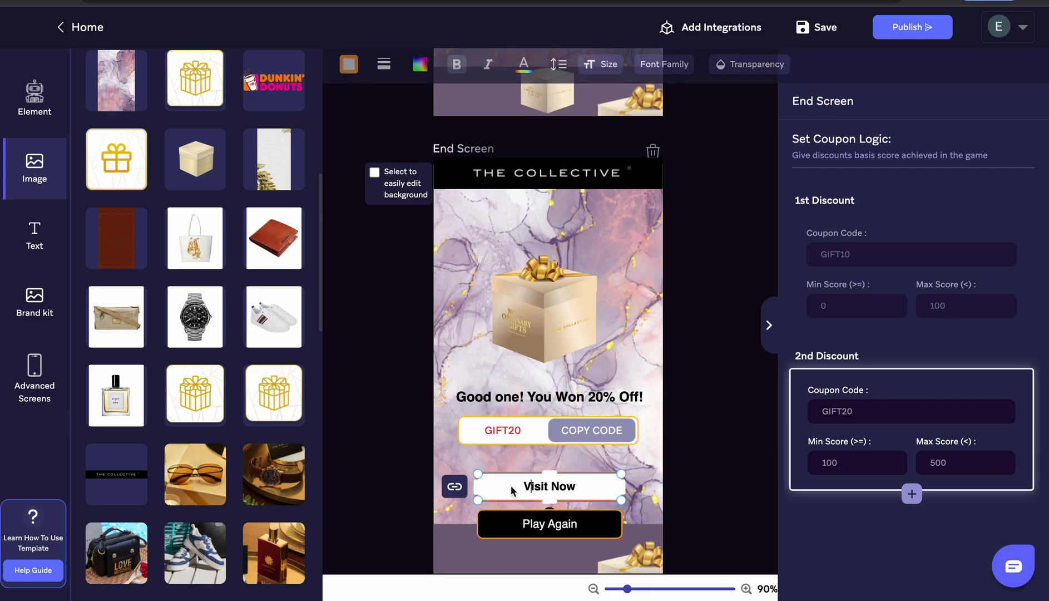
left_click(458, 490)
left_click(605, 423)
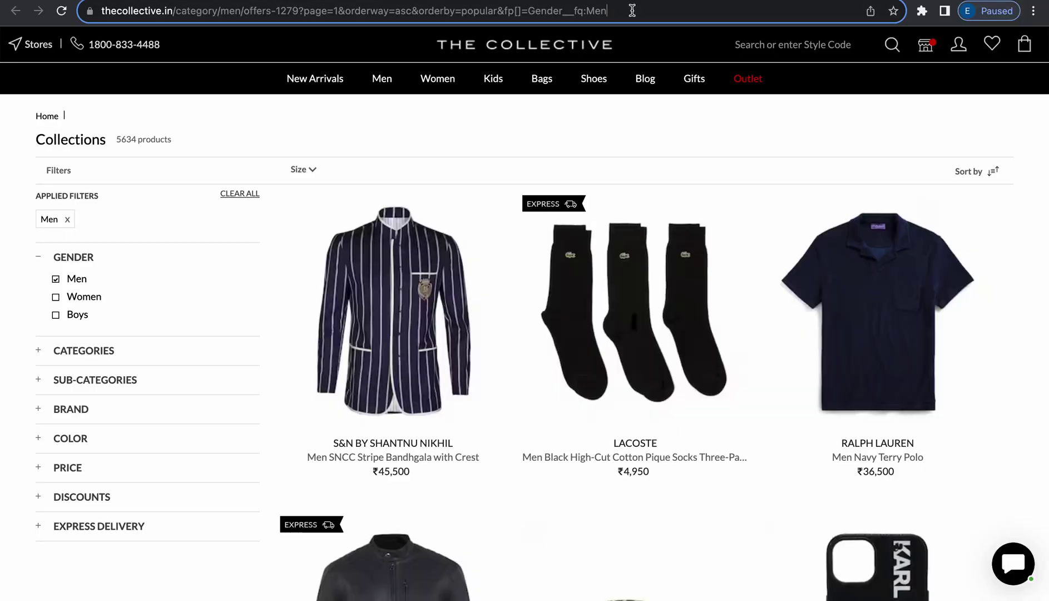
left_click(489, 10)
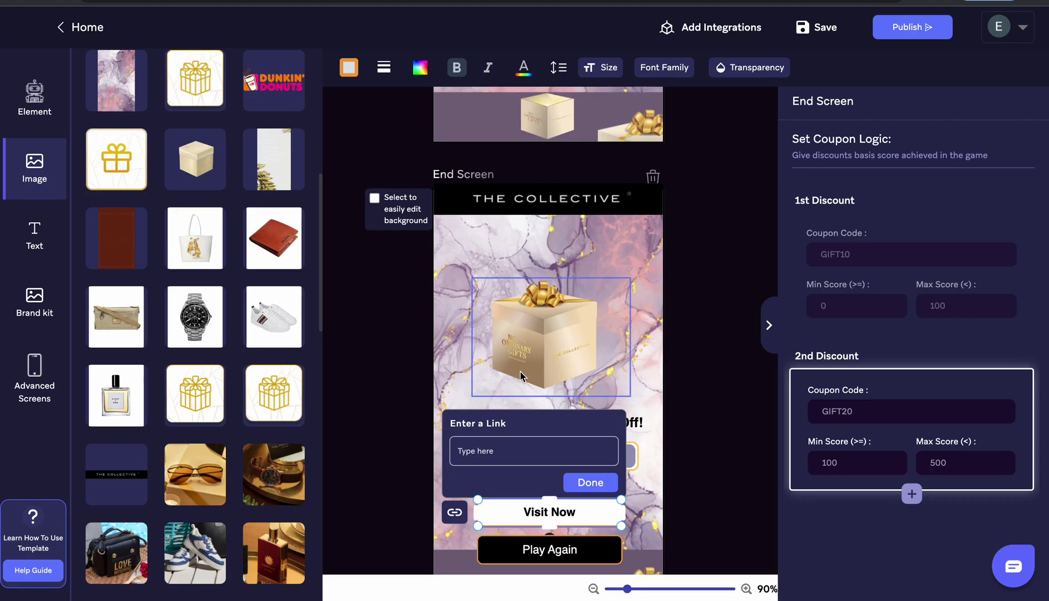
- Paste the store page address as the 20% Off screen's Visit Now link
left_click(495, 449)
key("ctrl+v")
left_click(587, 489)
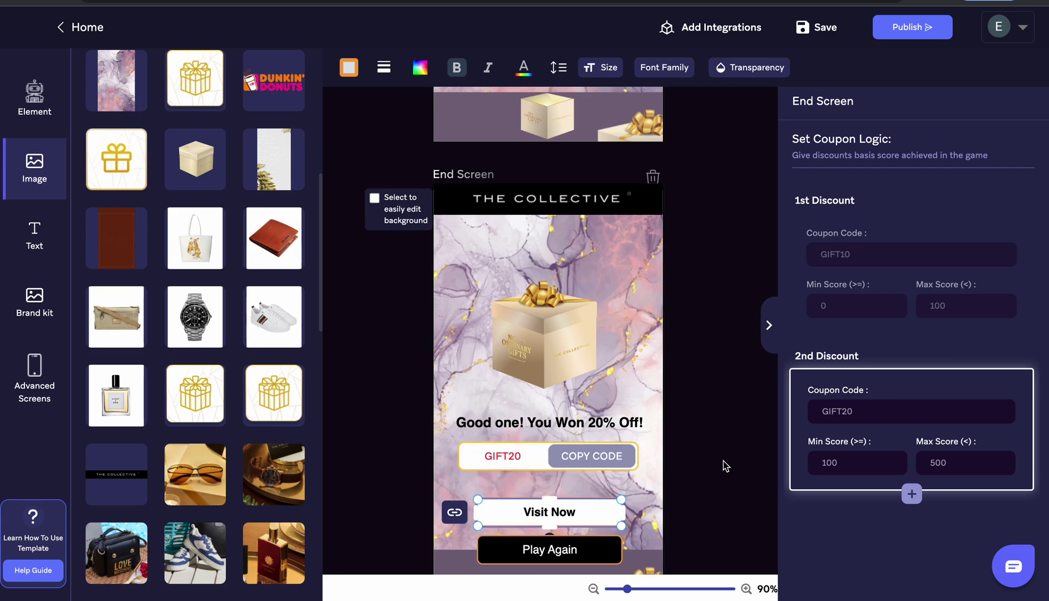
- Preview the first and second discount tiers' end screens
left_click(868, 236)
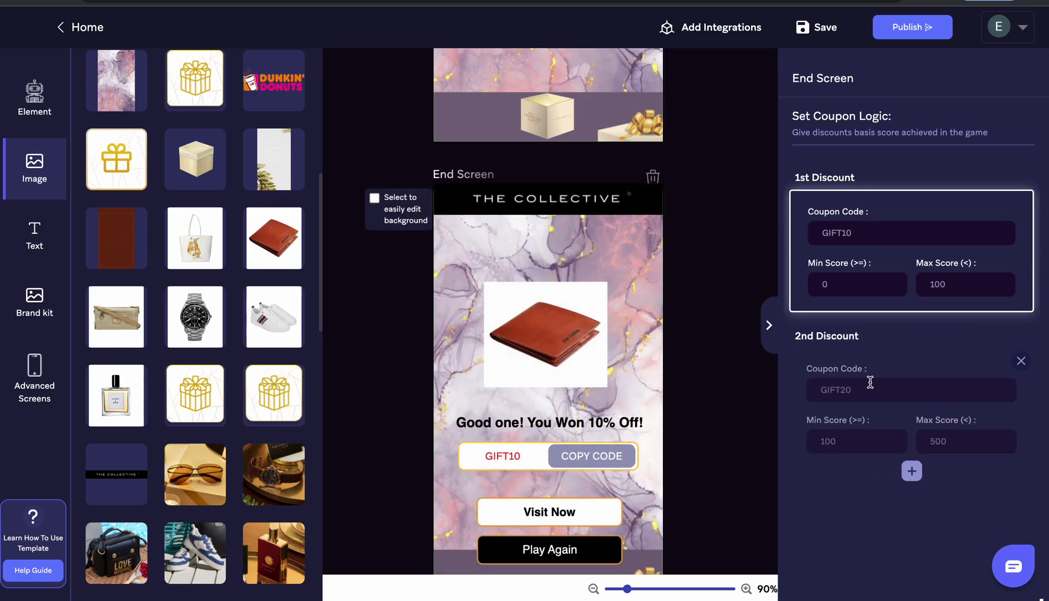
left_click(869, 365)
left_click(868, 259)
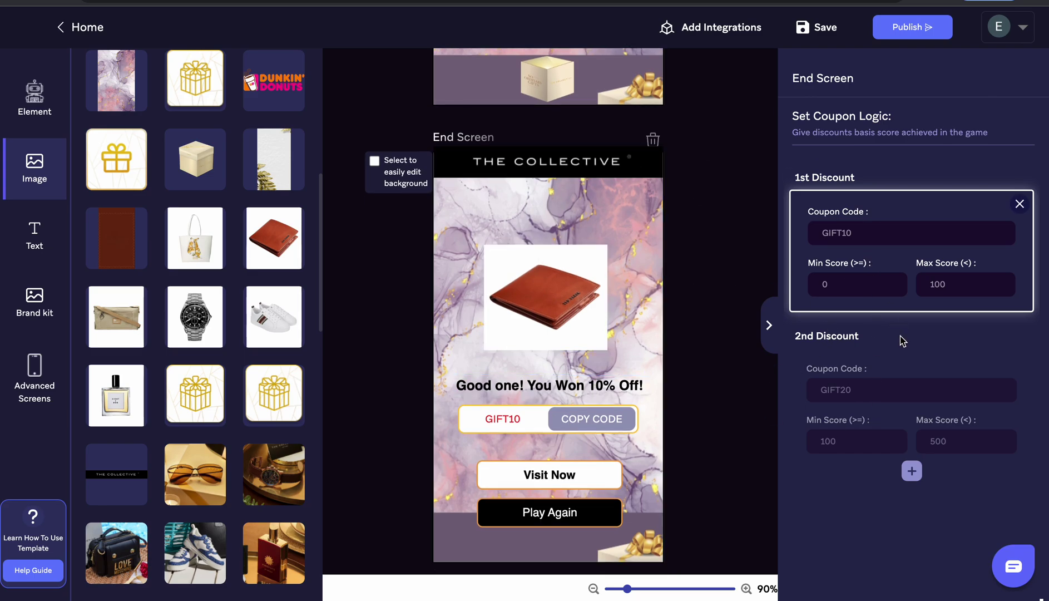
left_click(872, 394)
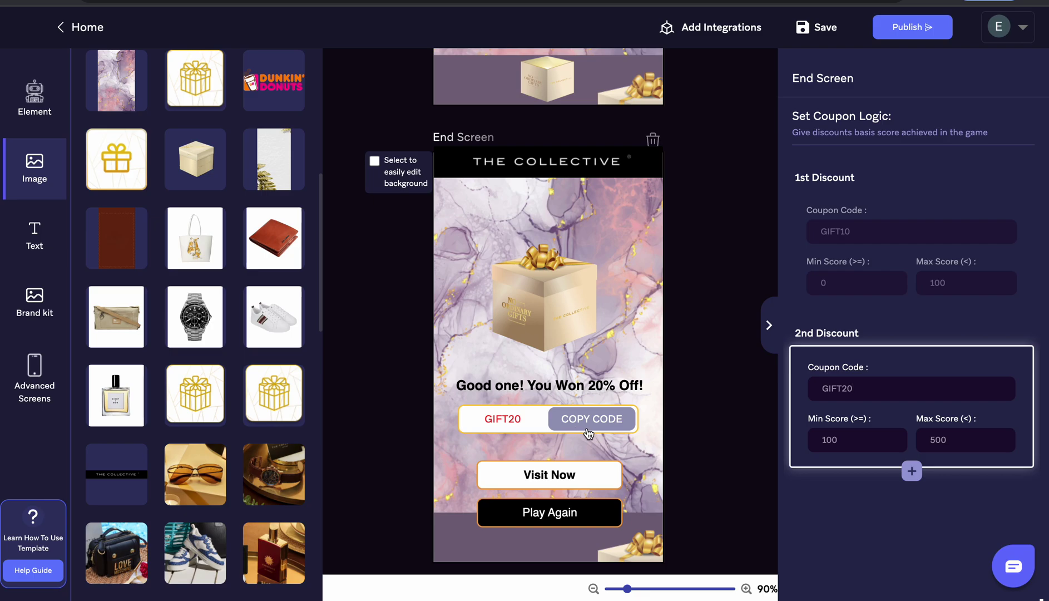
left_click(607, 483)
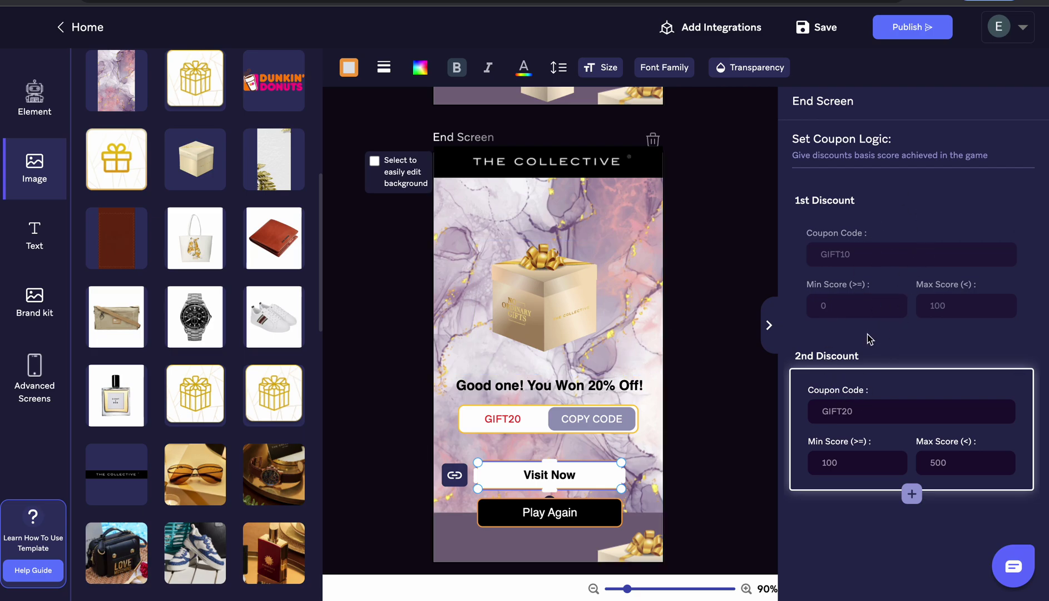
- Delete coupon codes GIFT10 and GIFT20 from the first and second tiers
left_click(875, 302)
double_click(863, 237)
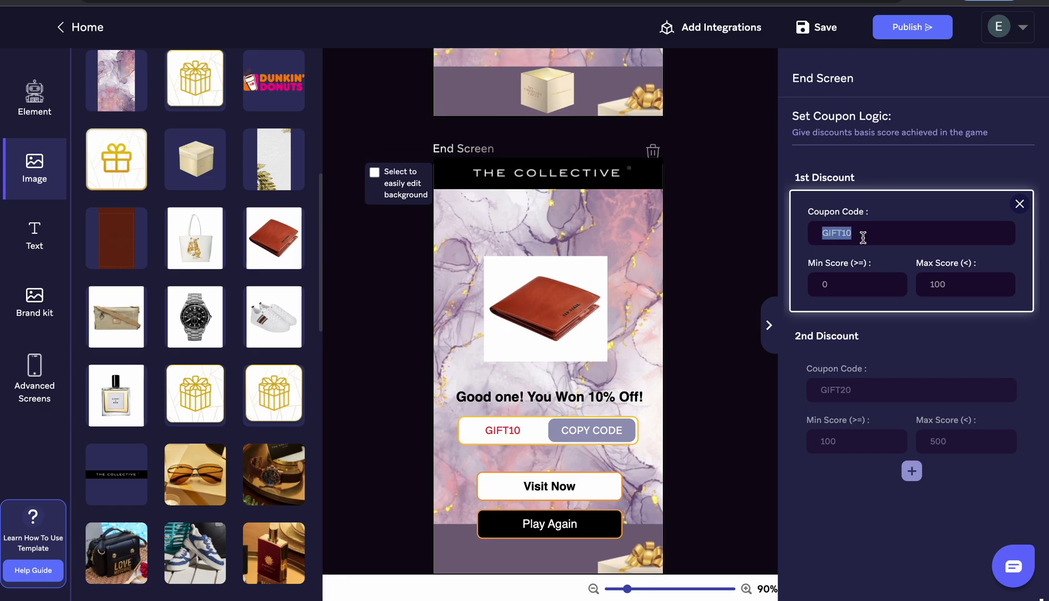
key("BackSpace")
double_click(849, 390)
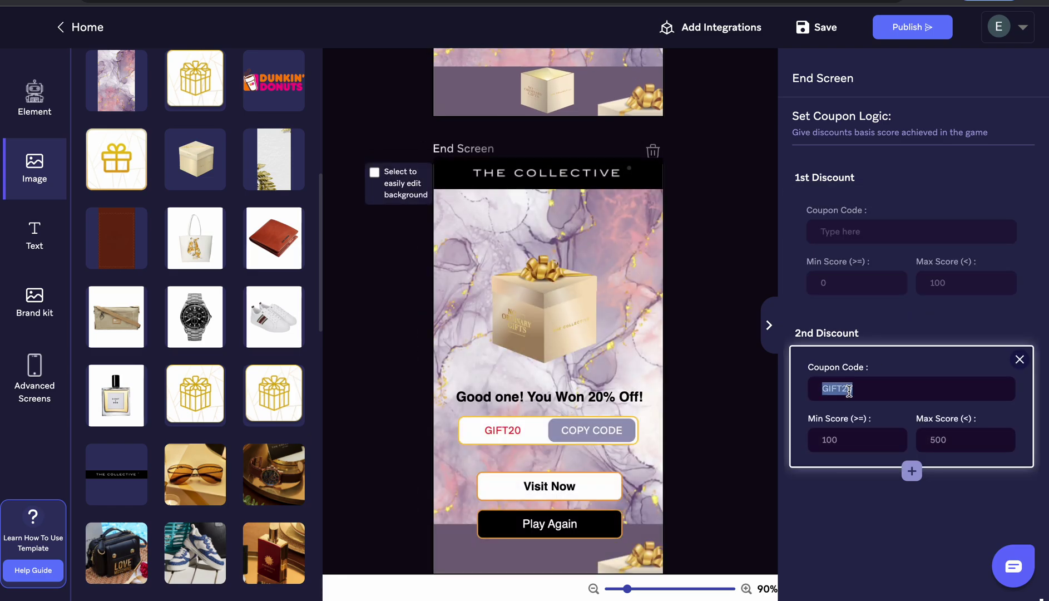
key("BackSpace")
left_click(883, 266)
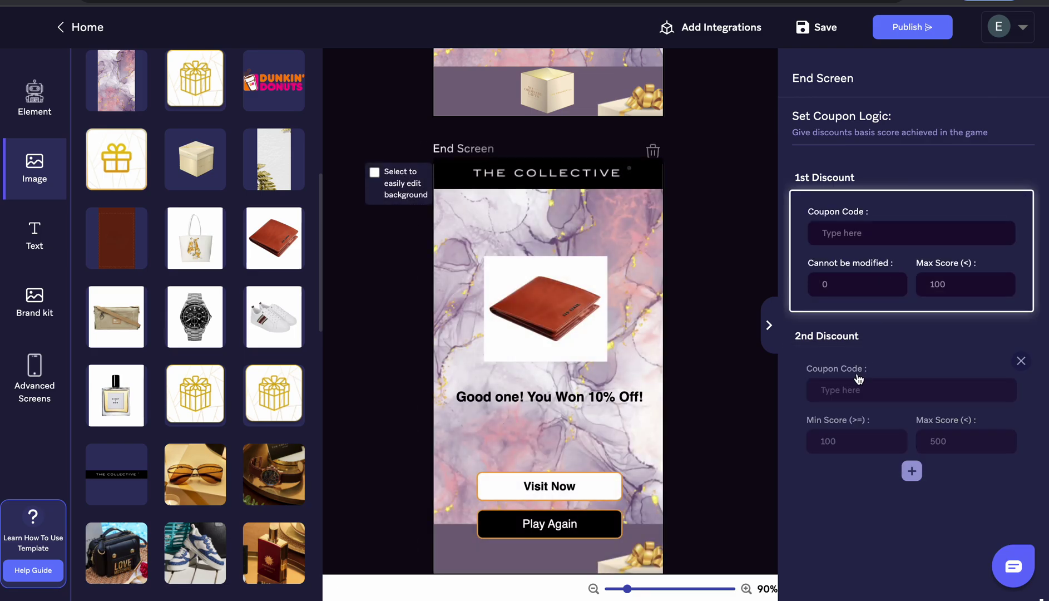
mouse_move(911, 406)
left_click(853, 391)
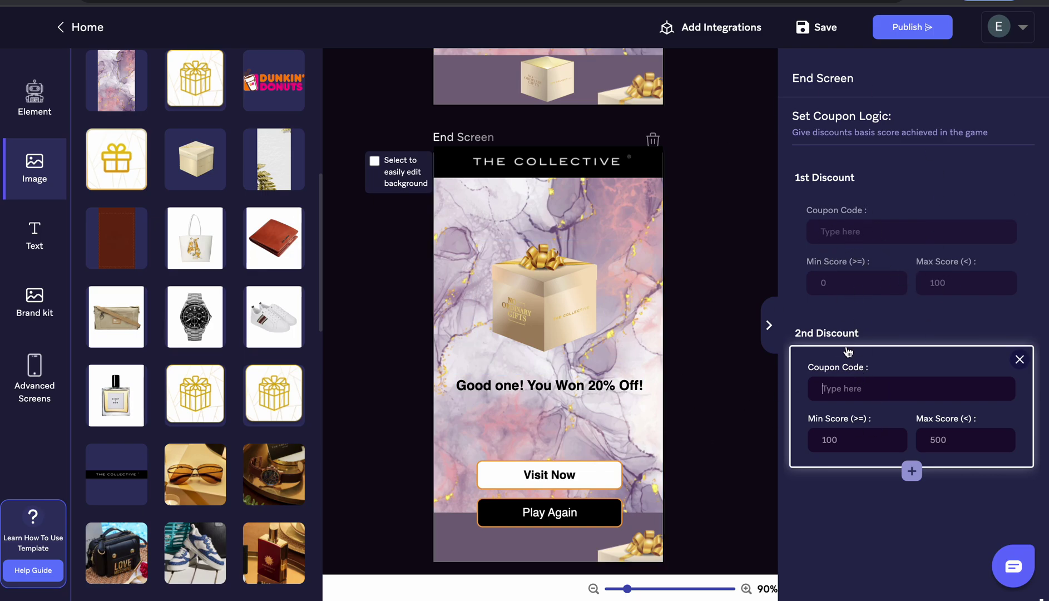
- Add a third discount tier and remove the gold gift box from its end screen
left_click(911, 472)
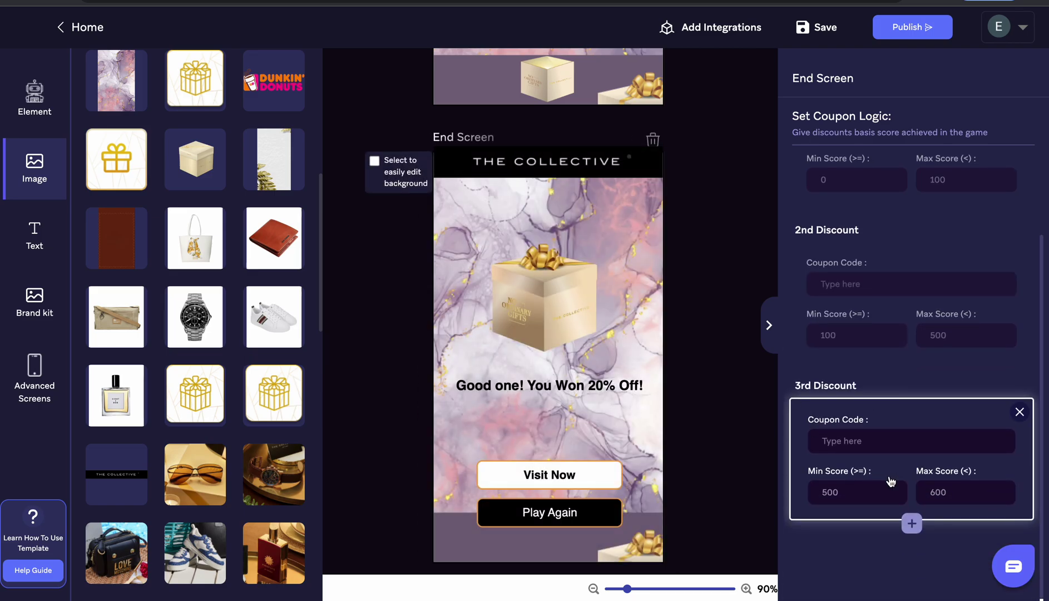
left_click(486, 292)
key("Delete")
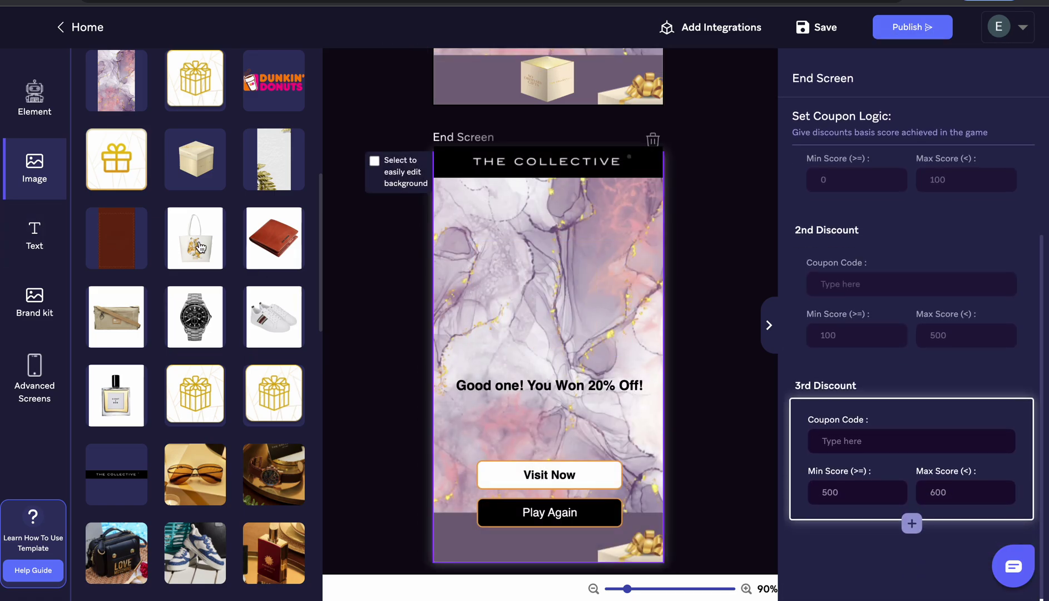
- Add the tote bag image, enlarged and placed above the headline, then edit Visit Now's link
left_click(199, 246)
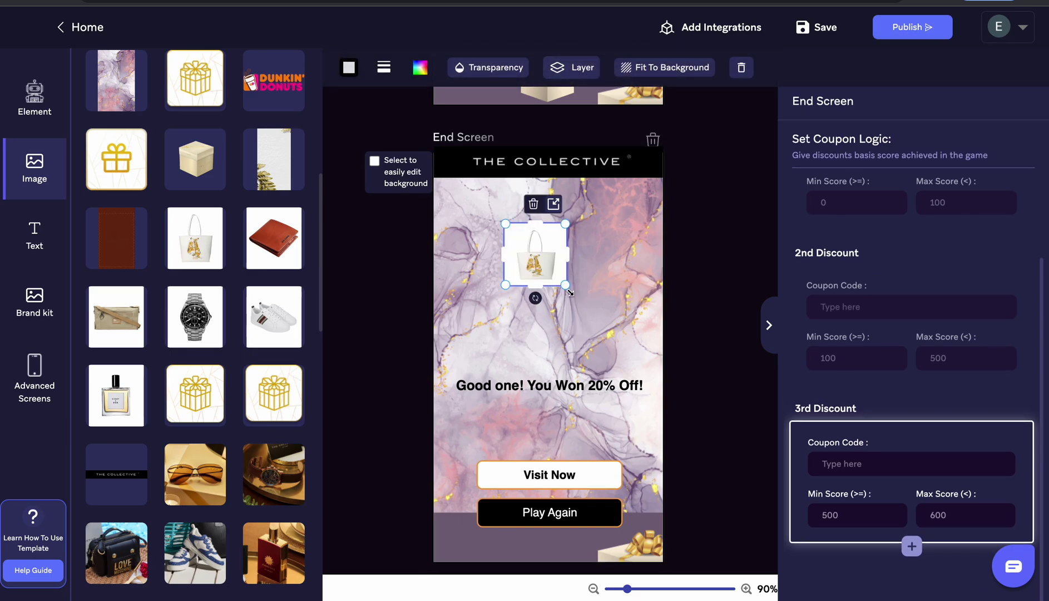
left_click_drag(570, 292, 627, 333)
left_click_drag(577, 292, 542, 304)
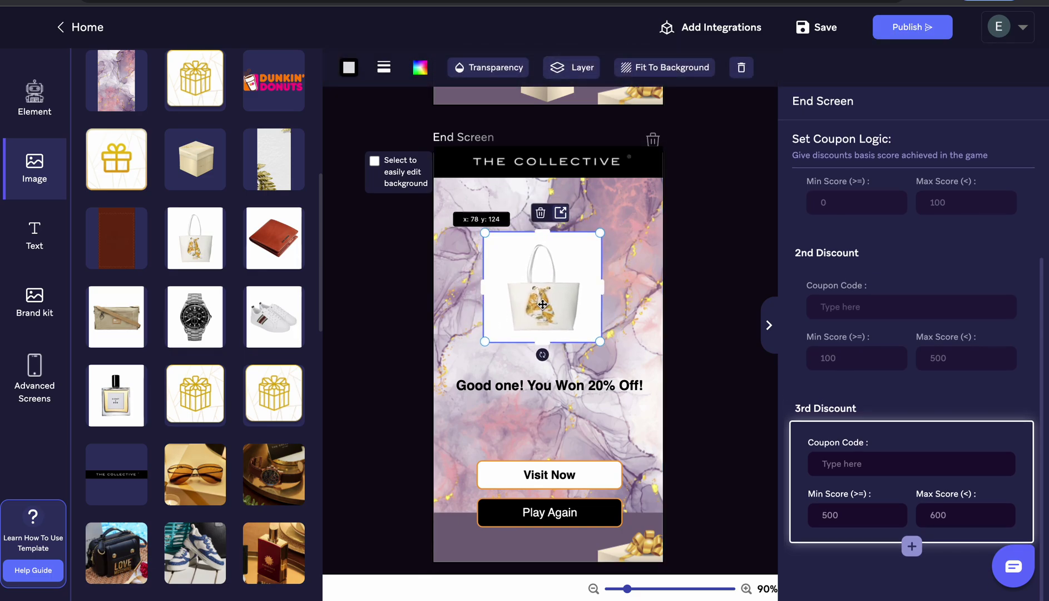
left_click(615, 287)
left_click(570, 380)
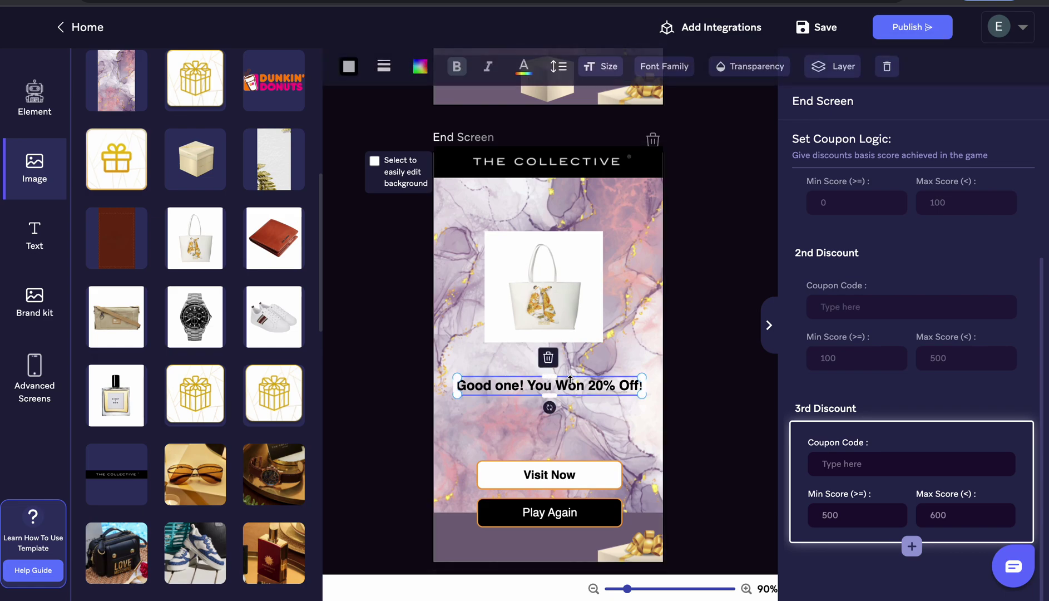
left_click(560, 476)
left_click(454, 476)
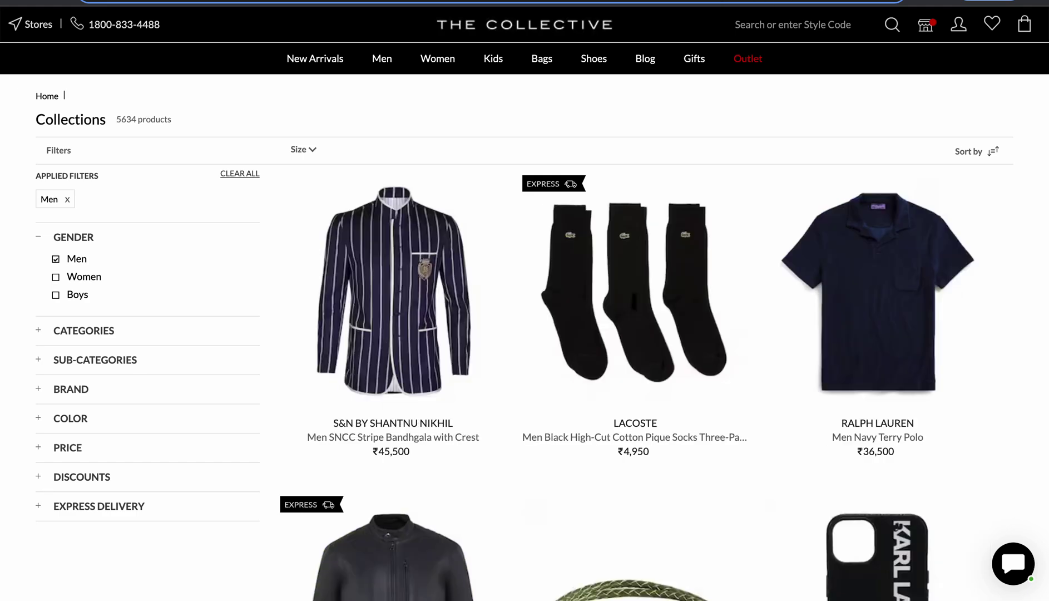
- Replace Visit Now's old link with the collections page address, then return to the second tier
key("ctrl+a")
key("BackSpace")
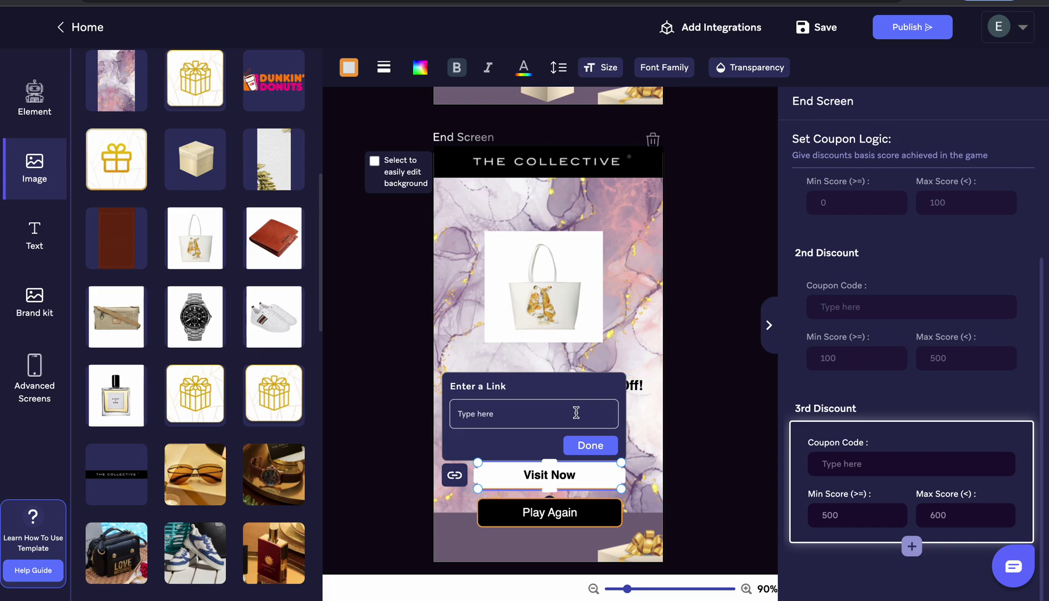
key("ctrl+v")
left_click(599, 446)
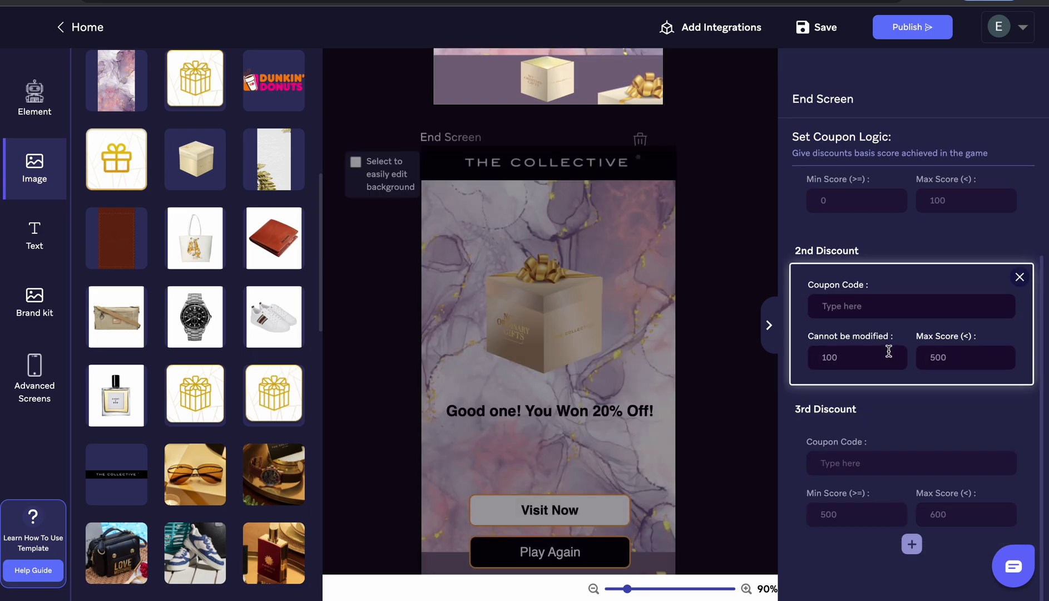
scroll(889, 351, "down", 1)
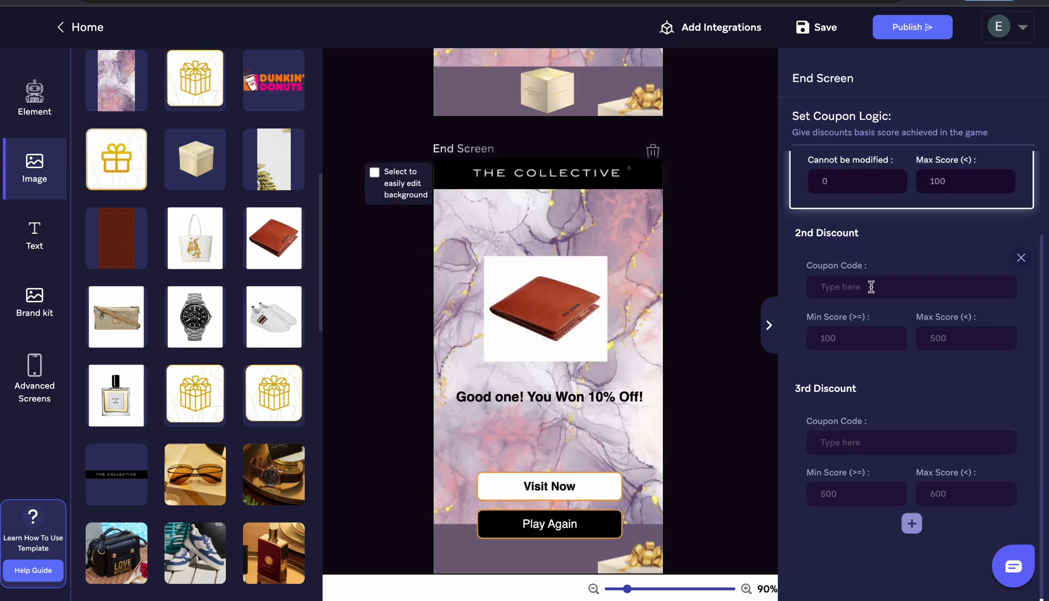
left_click(873, 287)
mouse_move(911, 459)
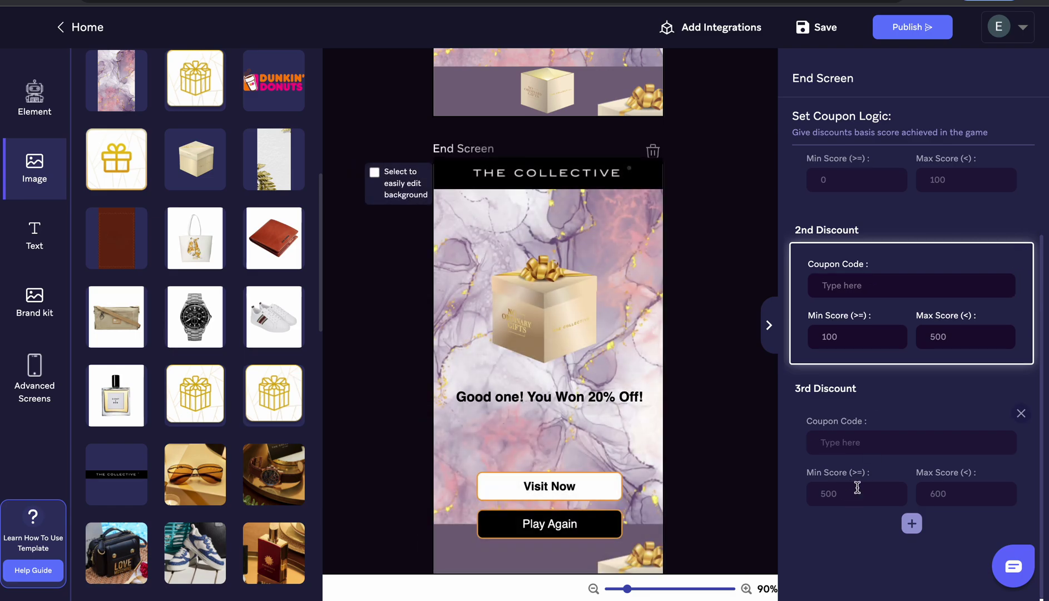
scroll(857, 487, "up", 2)
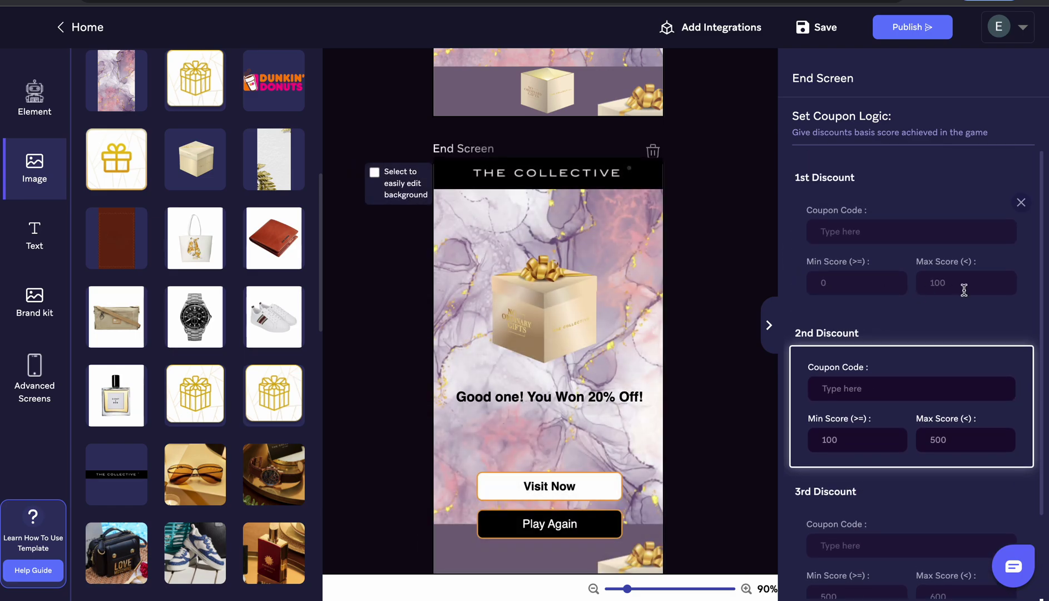
scroll(963, 290, "down", 2)
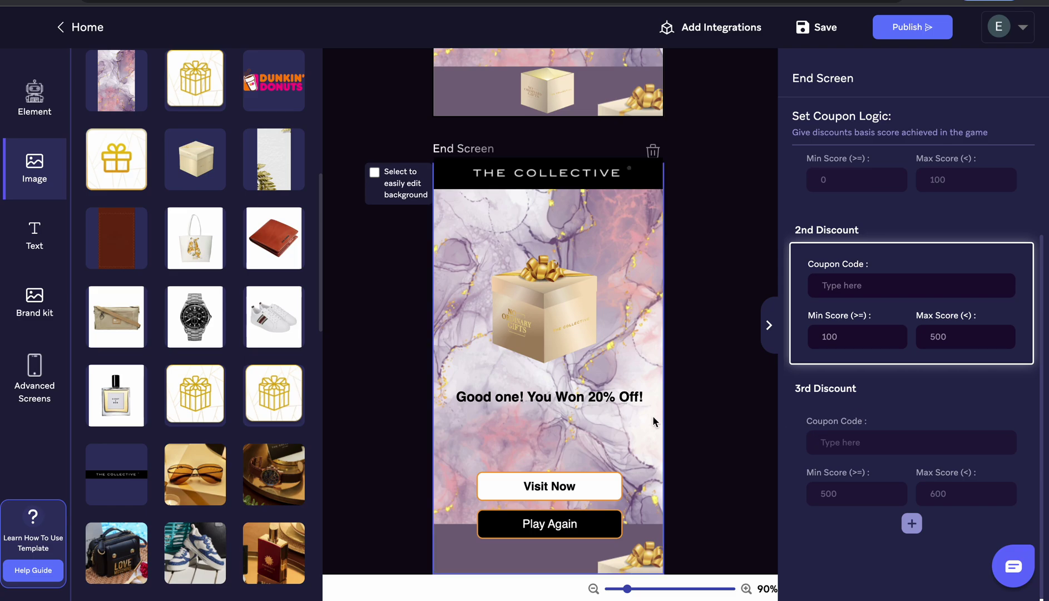